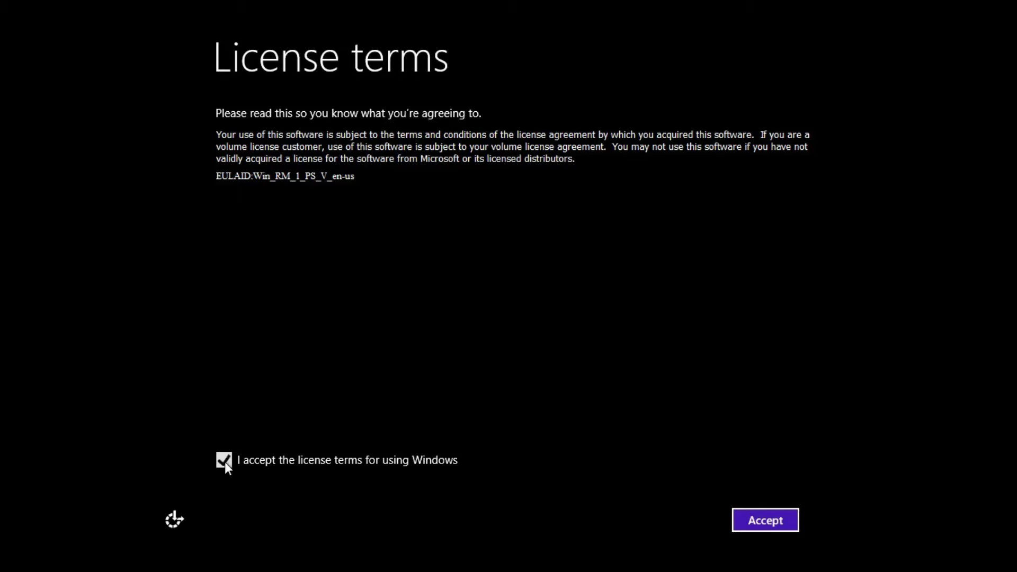
# Accept the Windows licence terms to continue setup
pyautogui.click(749, 521)
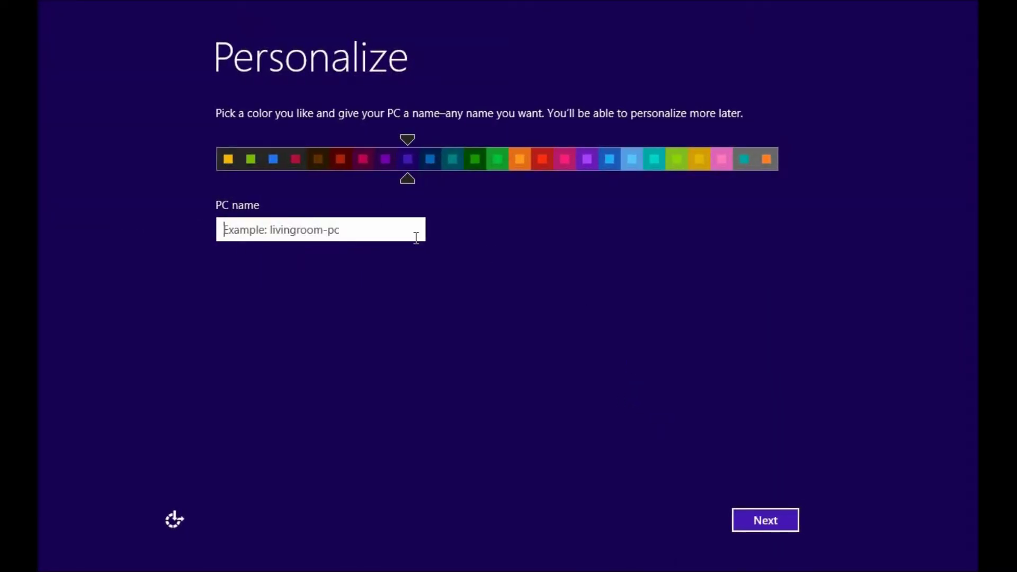
# Name the PC 'SafeguardDemo' and continue to the Settings page
pyautogui.write('Safegua')
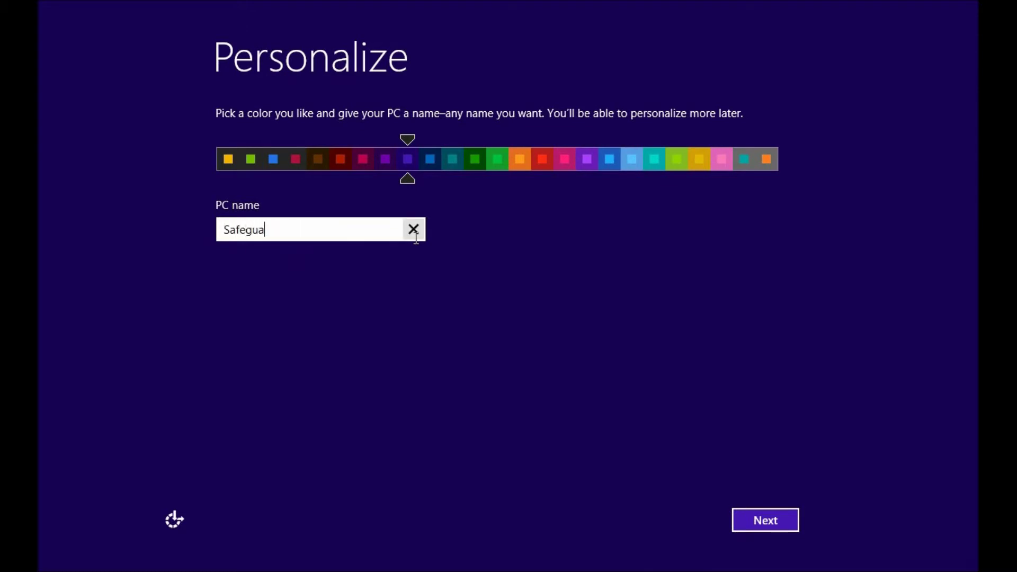
pyautogui.write('rdDemo')
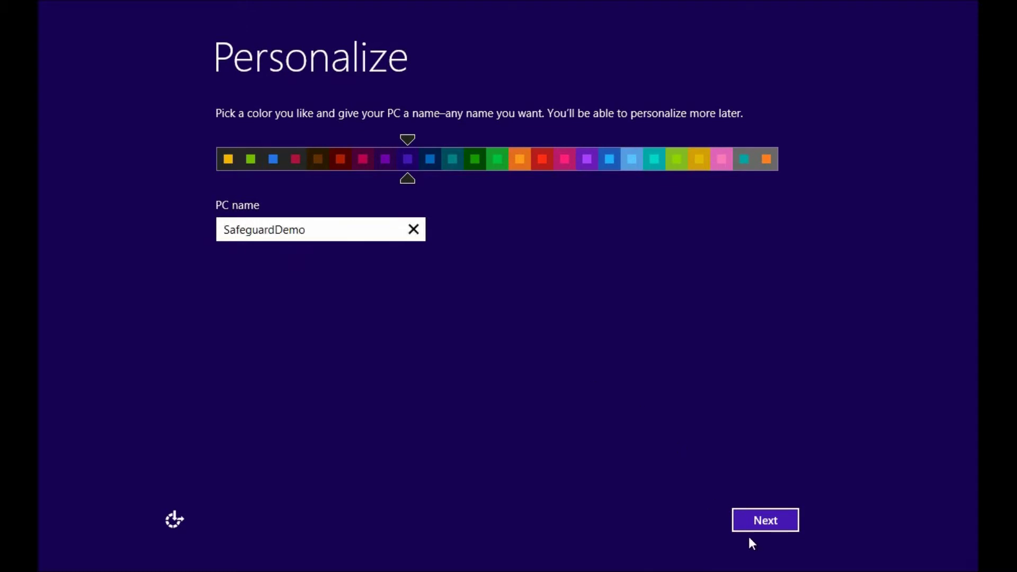
pyautogui.click(765, 524)
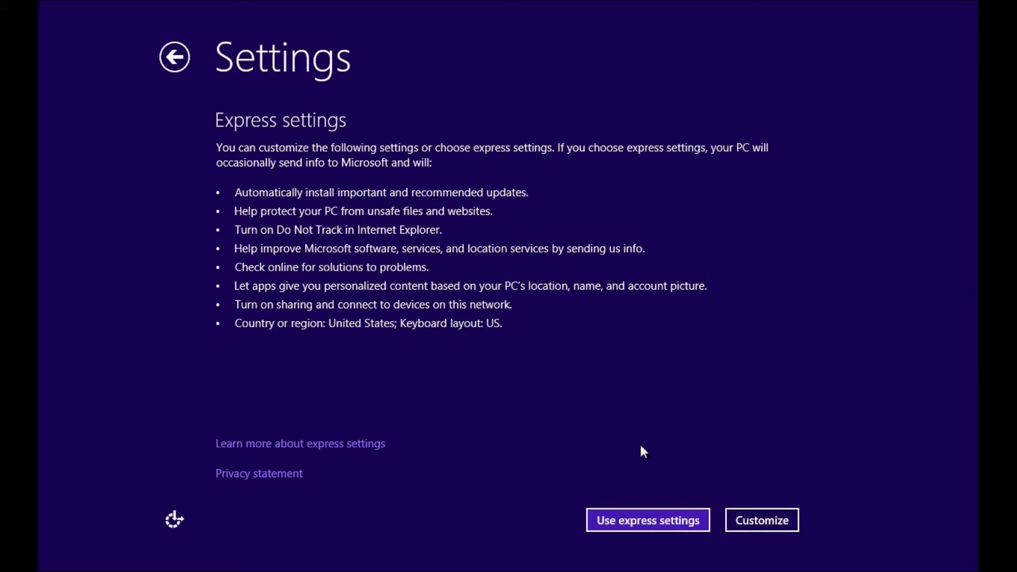
# Choose Use express settings to reach the sign-in page
pyautogui.click(659, 522)
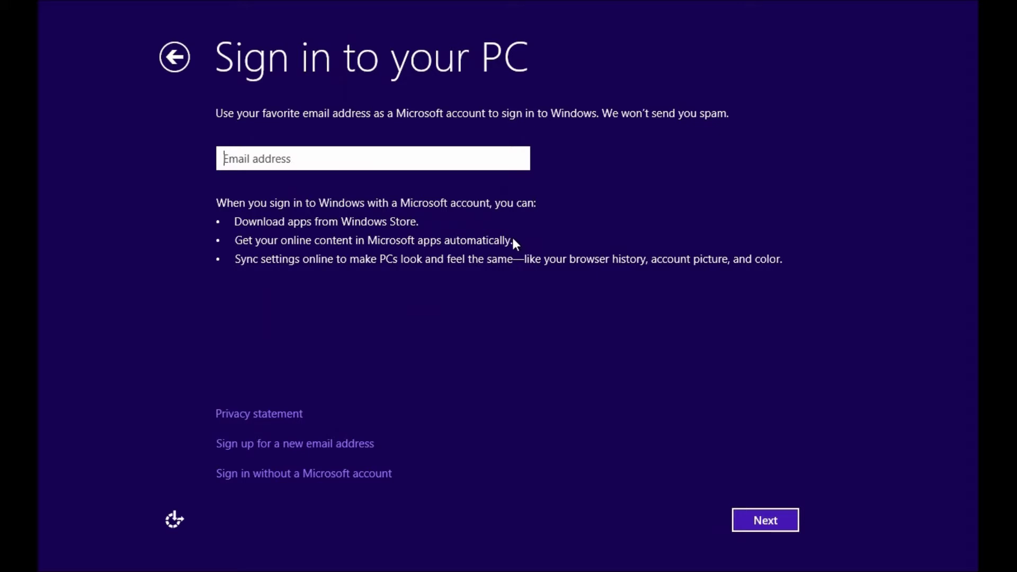
# Create local account 'Maintenance Admin' with a password and hint 'My Hint', then finish
pyautogui.click(369, 474)
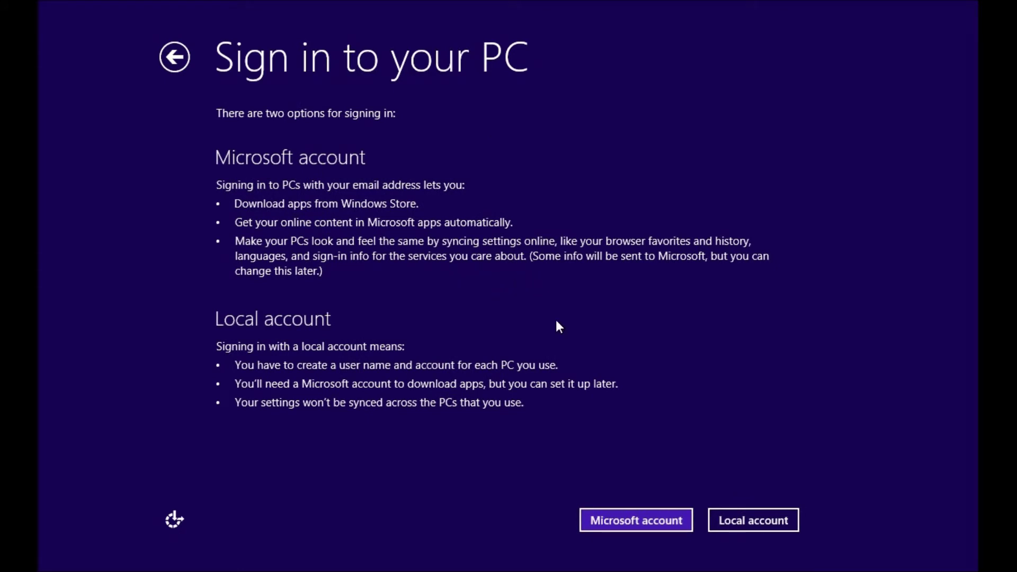
pyautogui.click(750, 521)
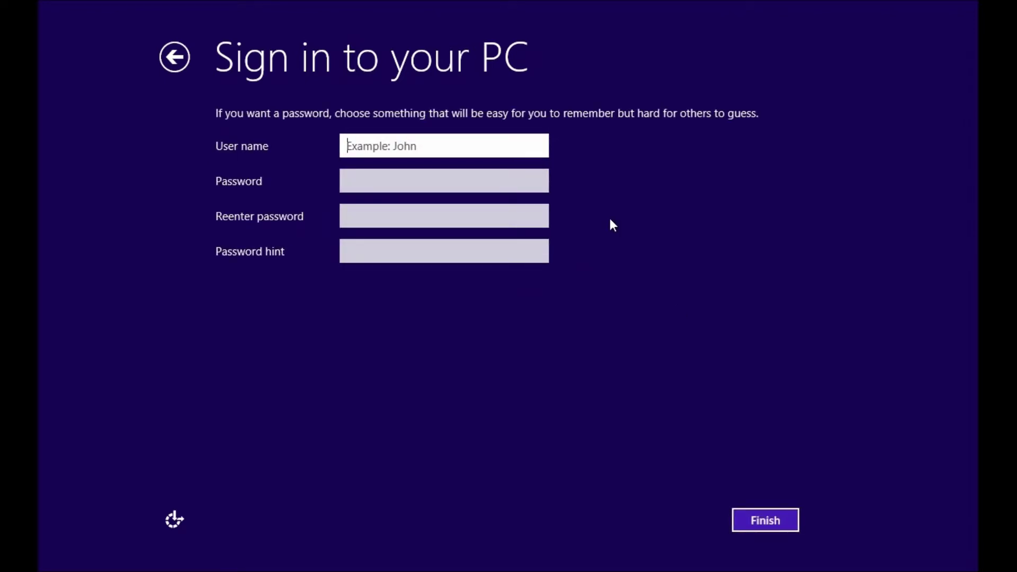
pyautogui.write('Maintena')
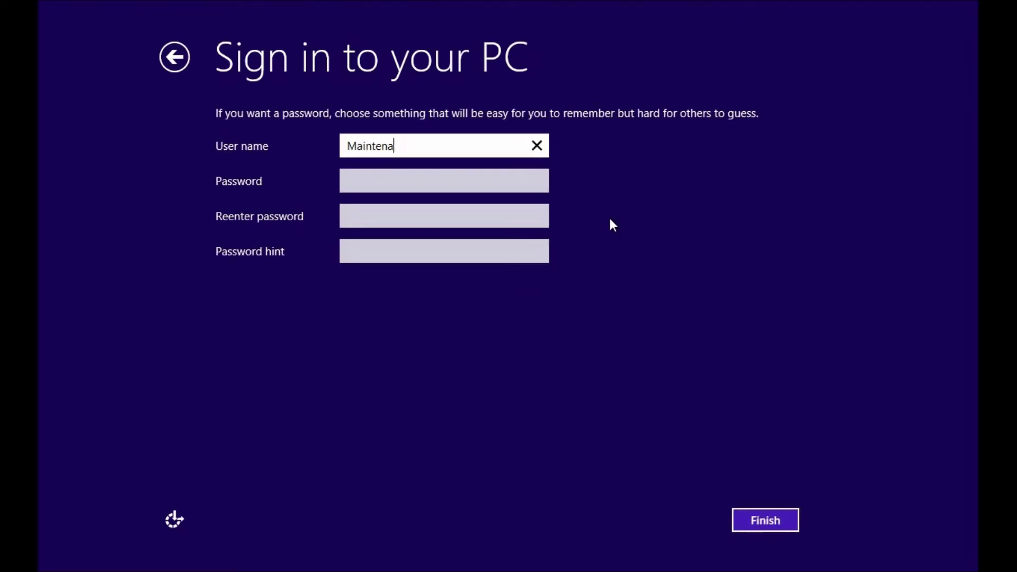
pyautogui.write('nce Admin')
pyautogui.press('Tab')
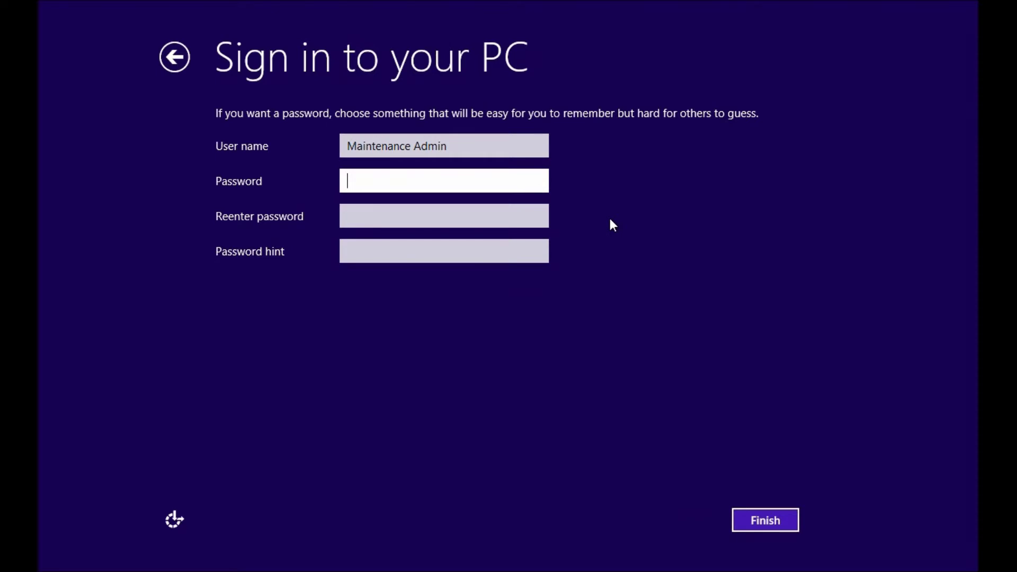
pyautogui.write('••••••••••••')
pyautogui.press('Tab')
pyautogui.write('••••••••••••')
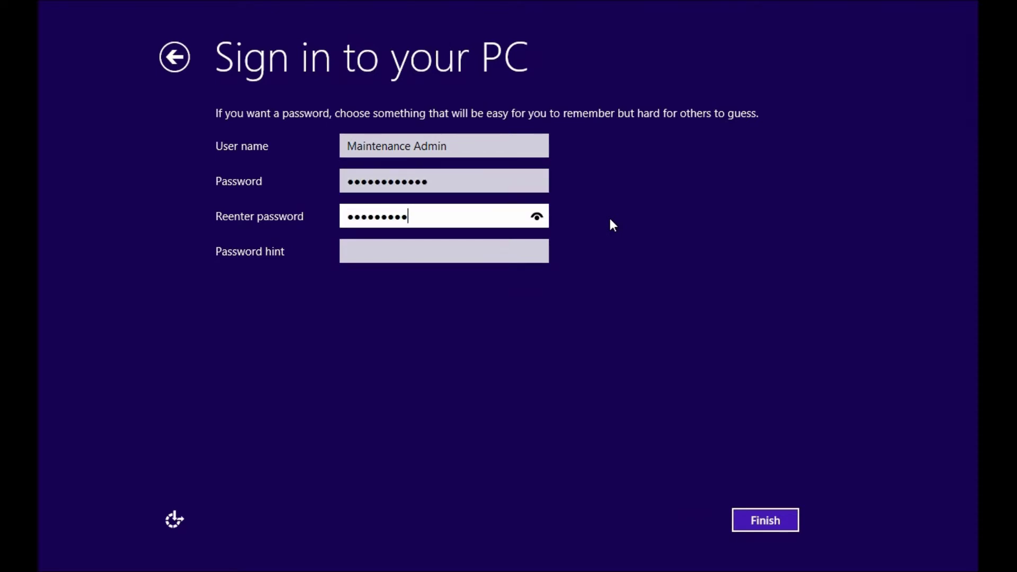
pyautogui.press('Tab')
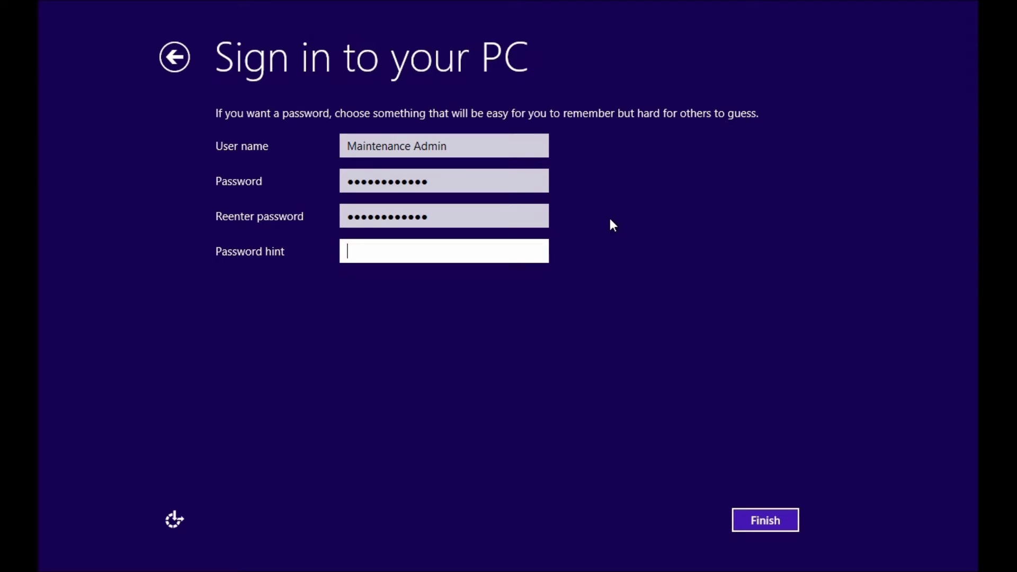
pyautogui.write('My Hint')
pyautogui.click(765, 521)
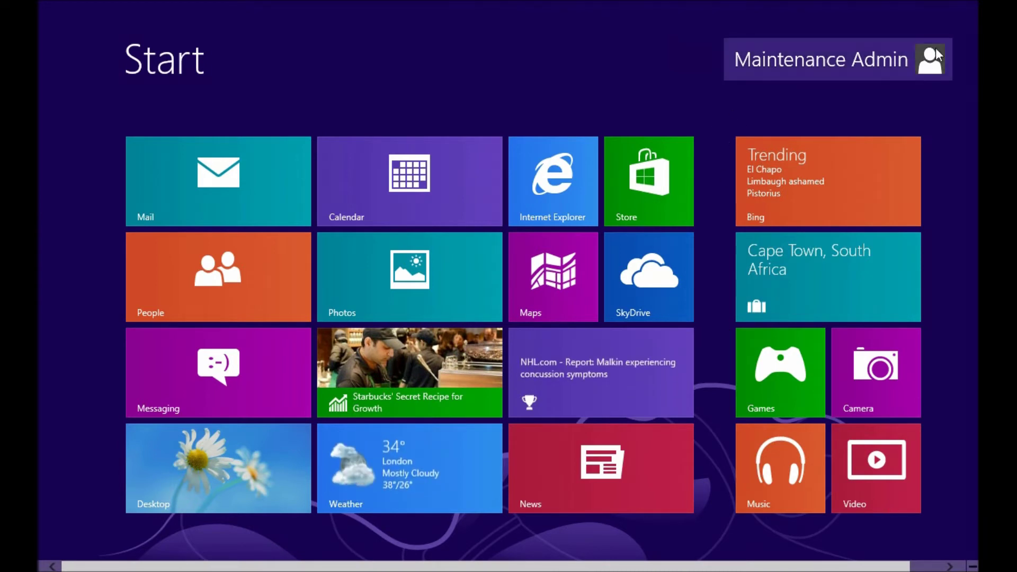
# Go to the Users page in PC settings and start Add a user
pyautogui.moveTo(978, 10)
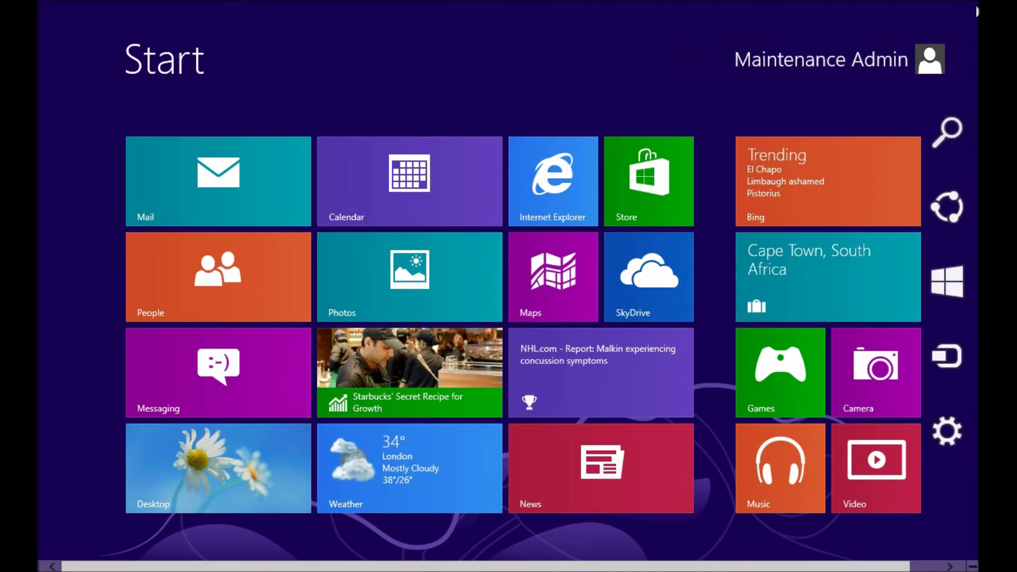
pyautogui.click(947, 431)
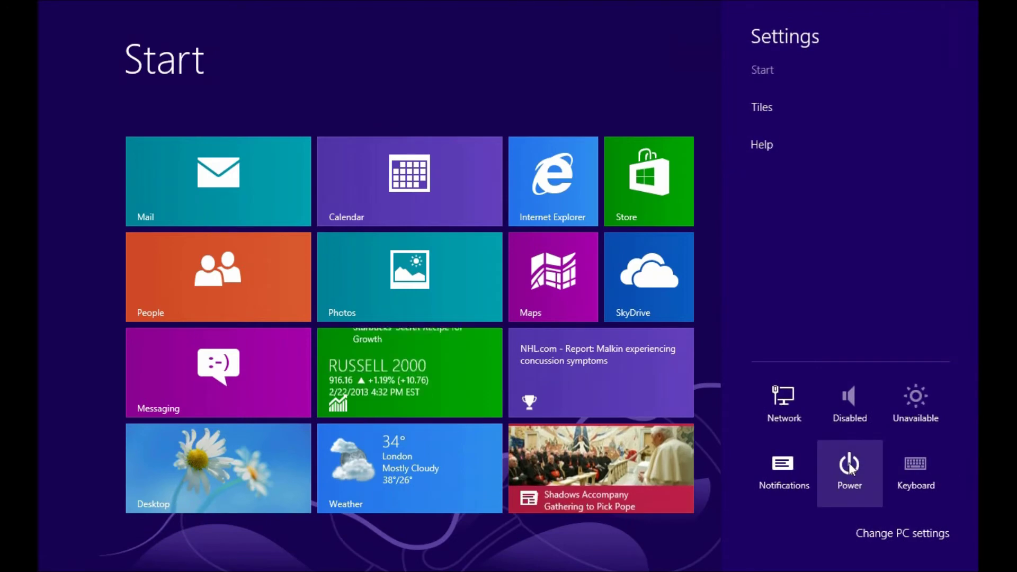
pyautogui.click(903, 535)
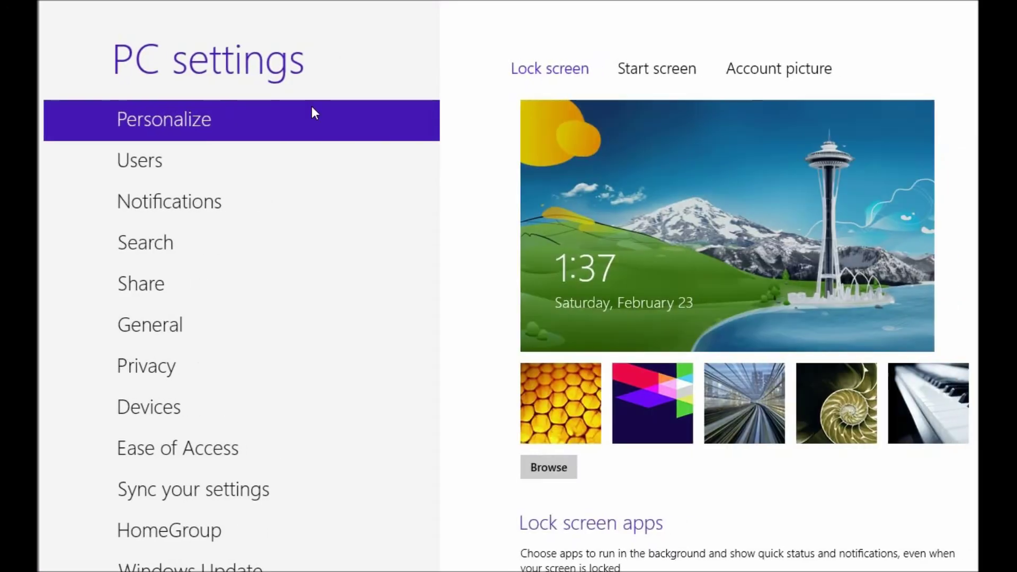
pyautogui.click(143, 169)
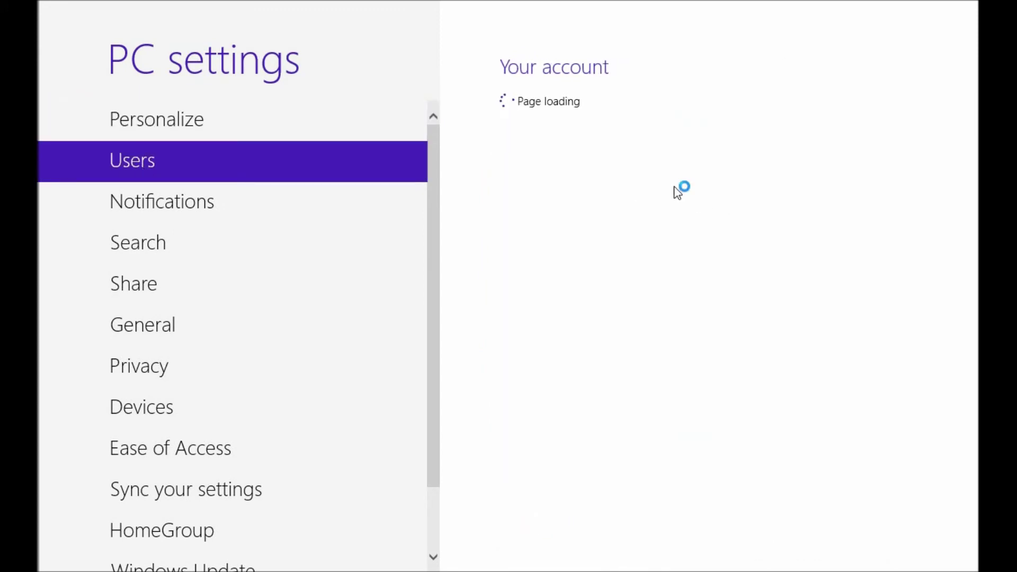
pyautogui.moveTo(974, 191); pyautogui.dragTo(969, 277)
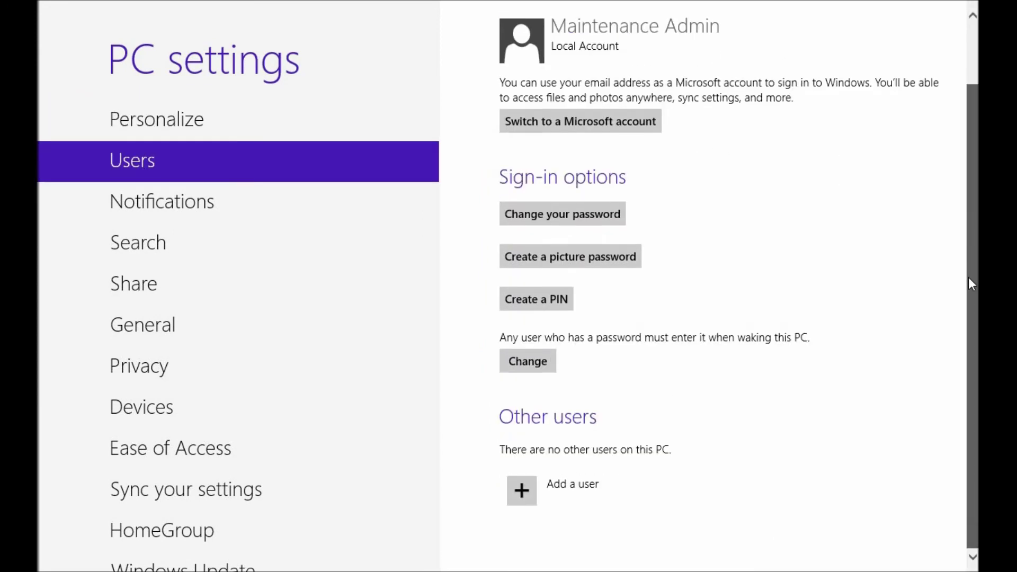
pyautogui.click(523, 494)
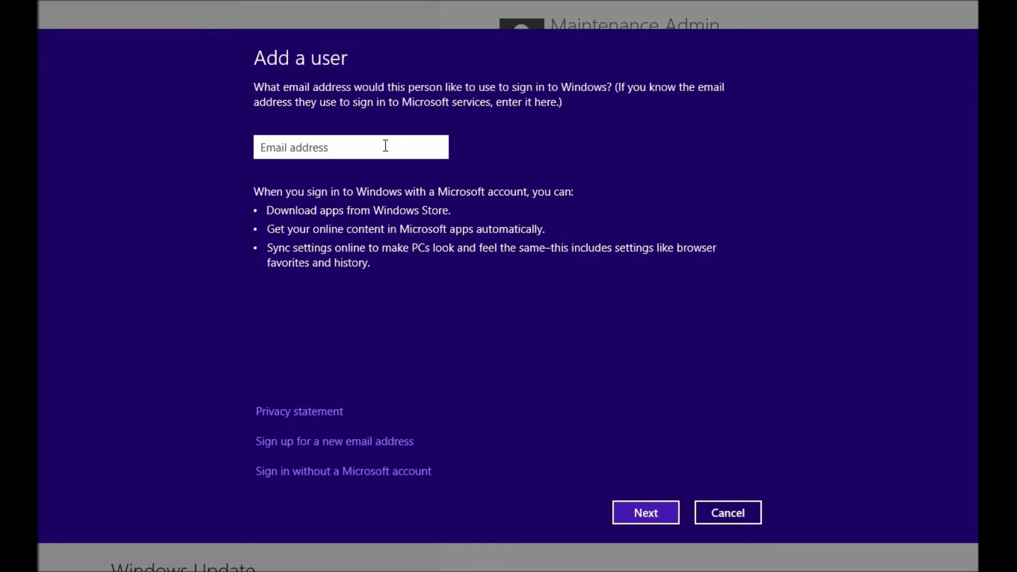
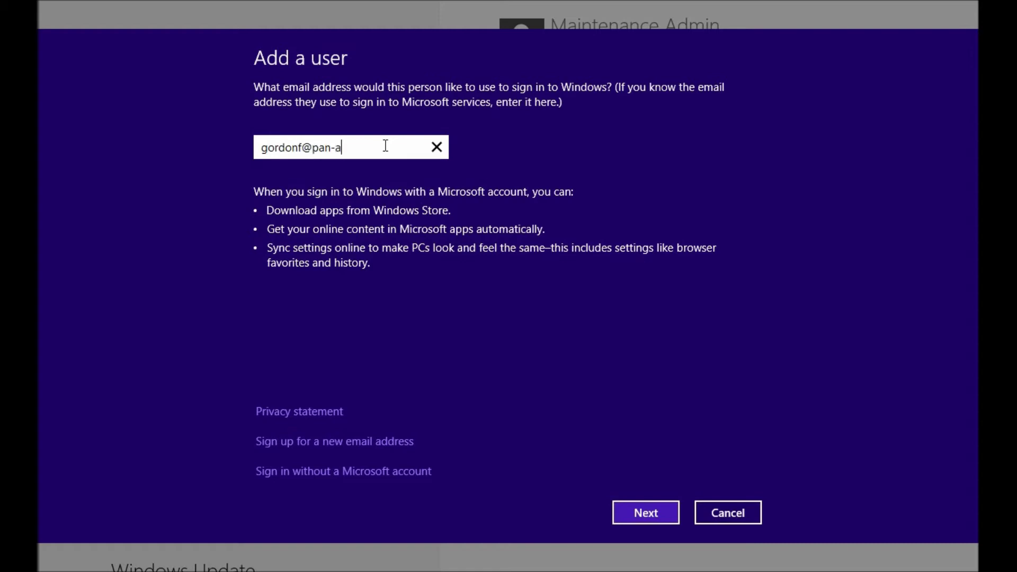
# Add the new user by entering their Microsoft account e-mail address and finishing
pyautogui.click(647, 512)
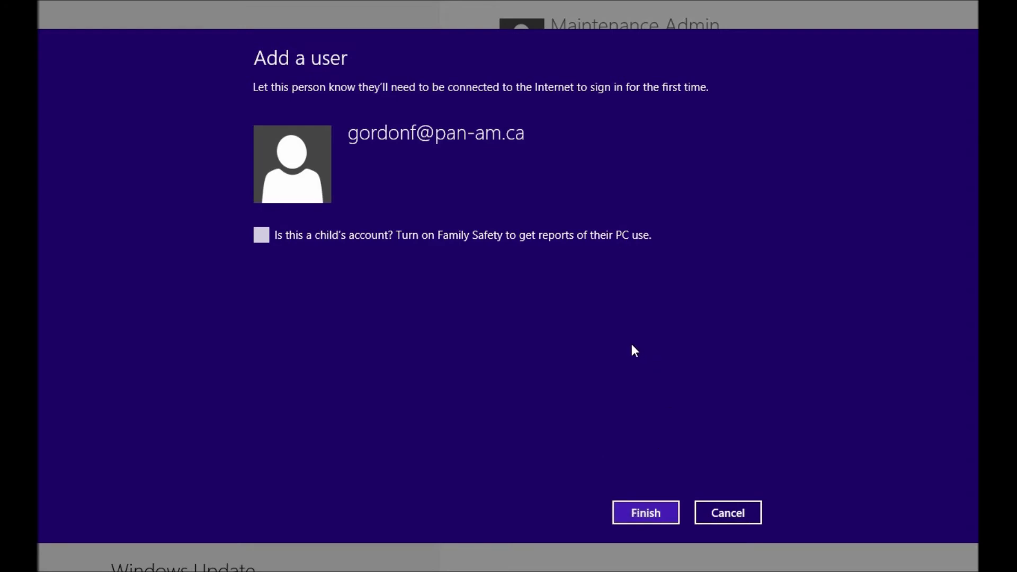
pyautogui.click(650, 515)
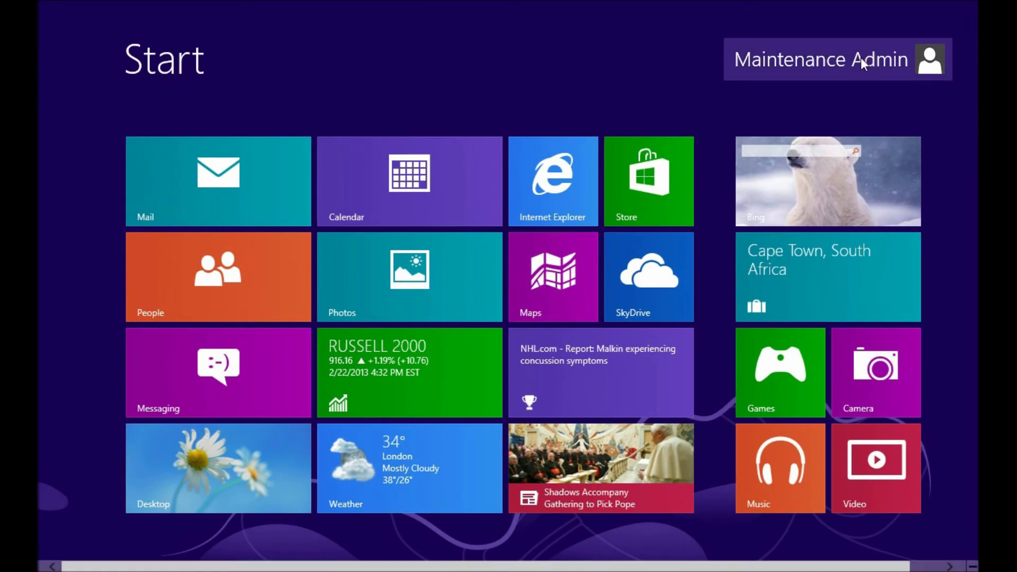
# Sign out of Maintenance Admin and dismiss the lock screen
pyautogui.click(836, 66)
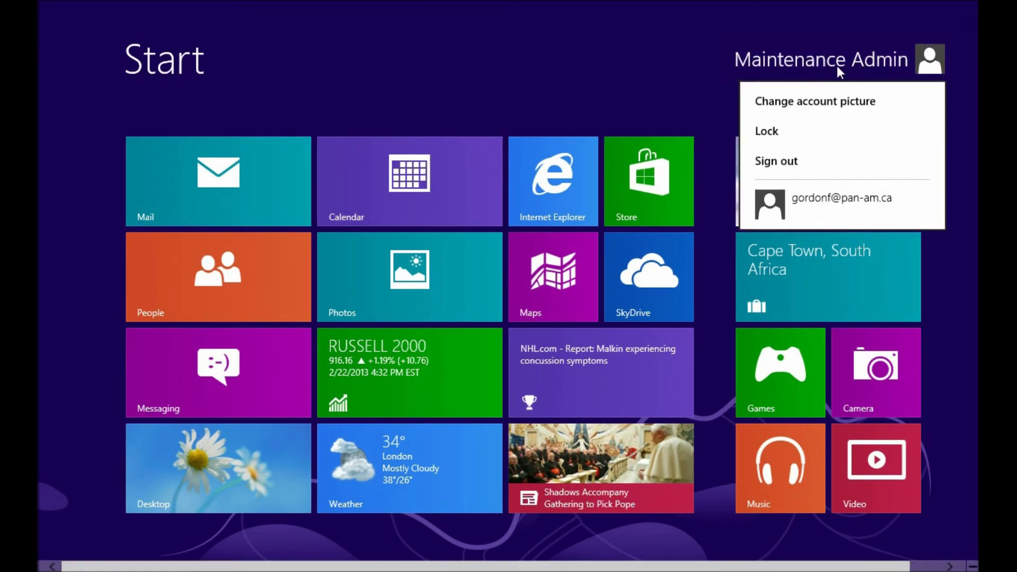
pyautogui.click(808, 162)
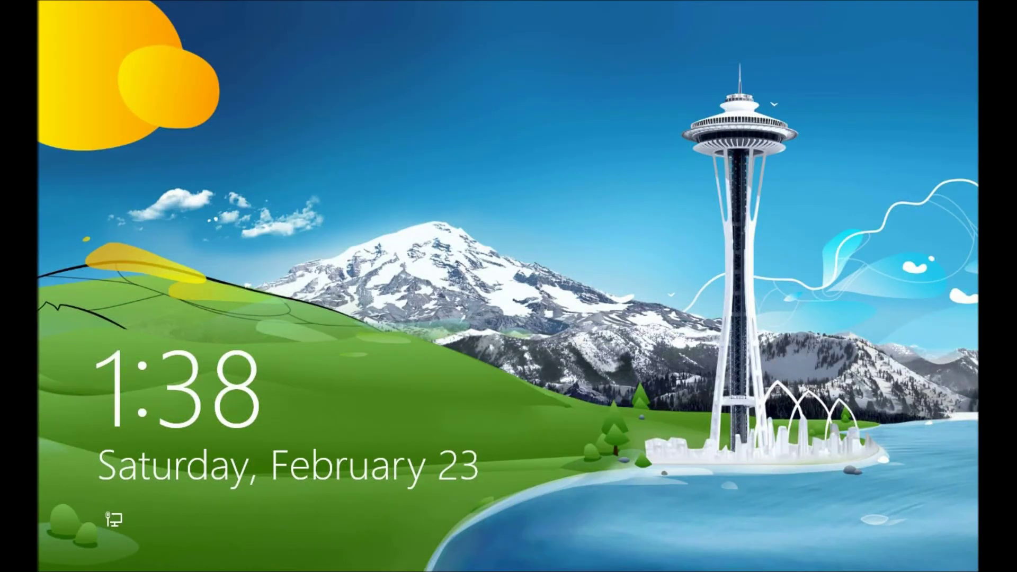
pyautogui.click(616, 158)
# Sign in as the new Microsoft-account user with their password
pyautogui.click(431, 212)
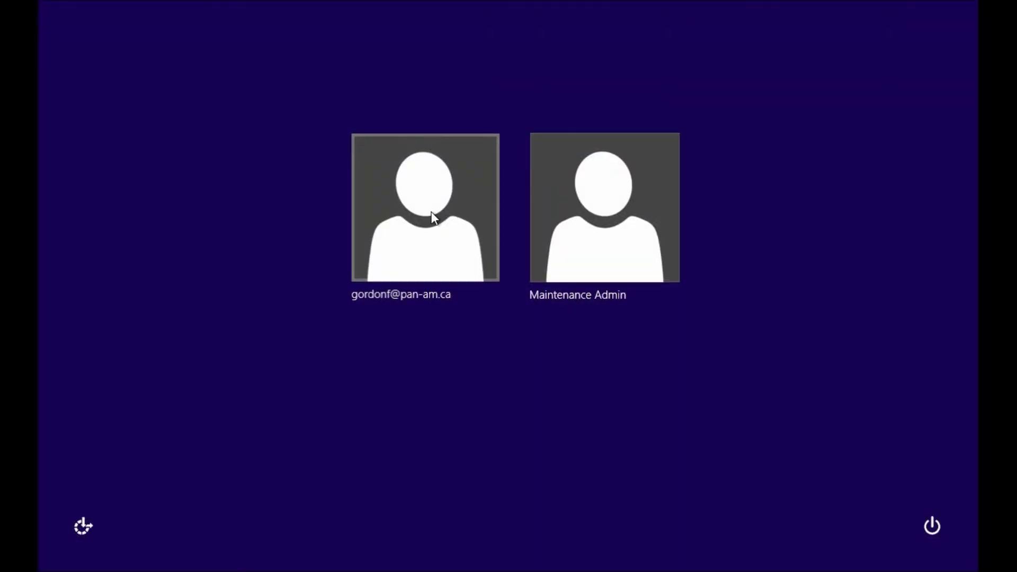
pyautogui.write('************')
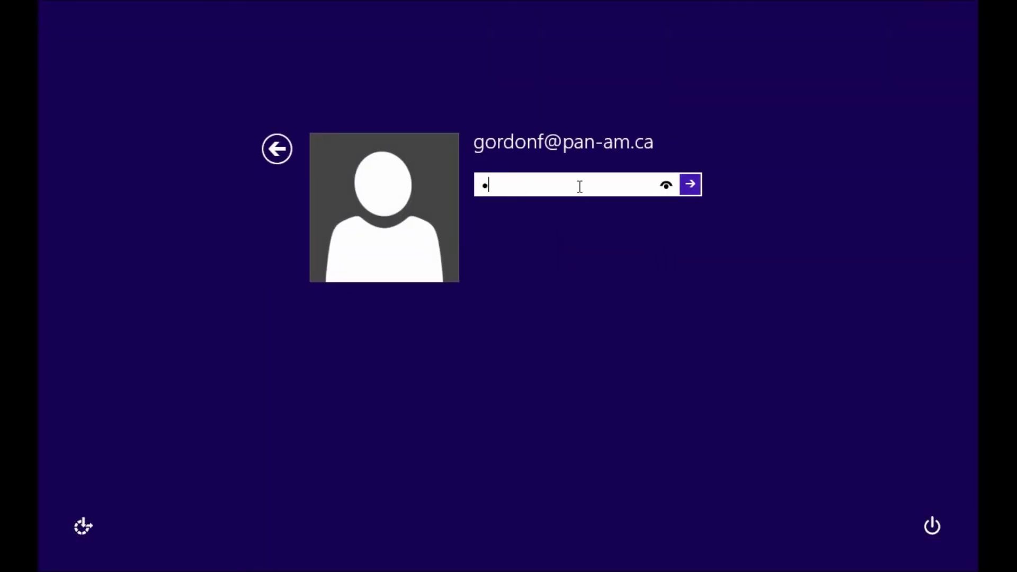
pyautogui.write('**')
pyautogui.press('Return')
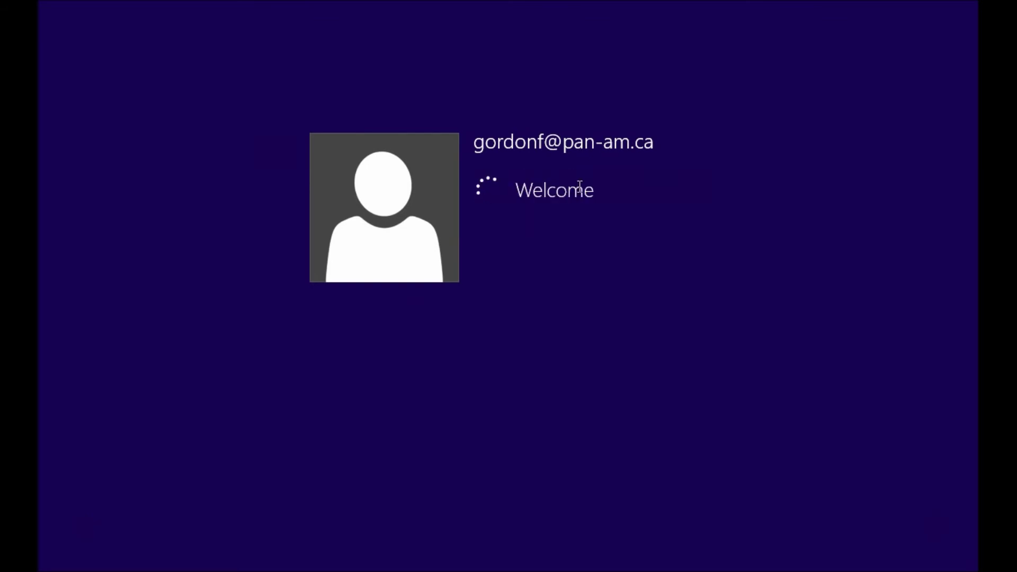